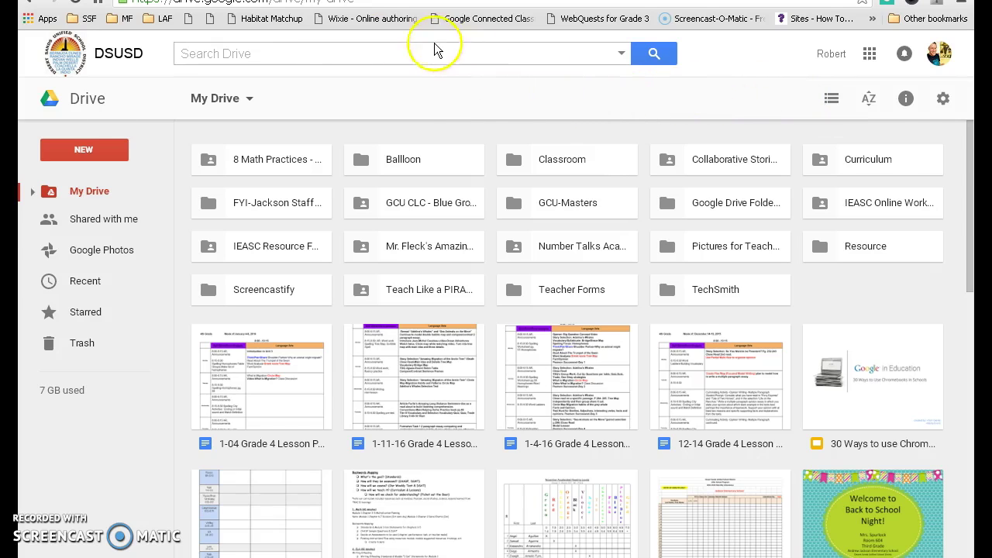
From Drive's New menu, show the More submenu listing Google Drawings.
left_click(83, 150)
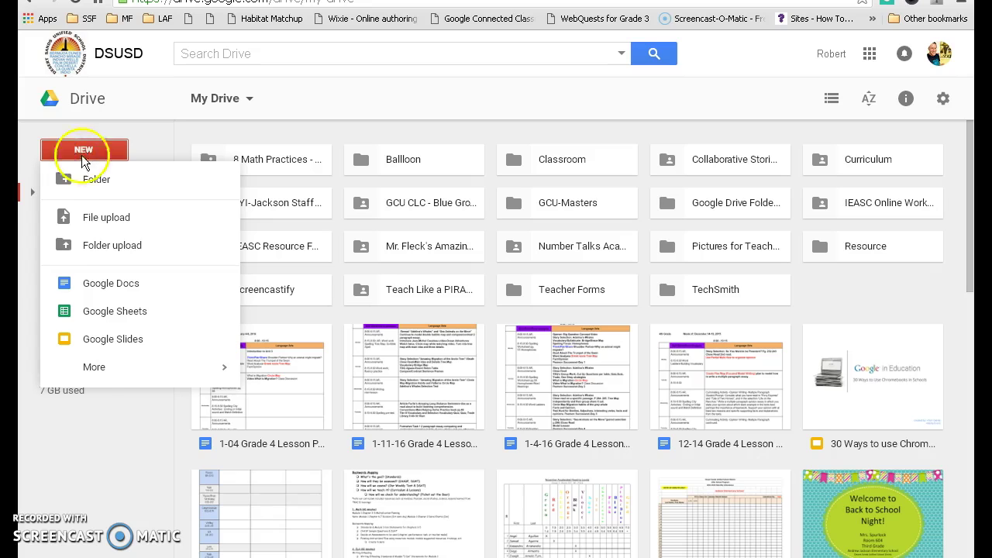
mouse_move(97, 369)
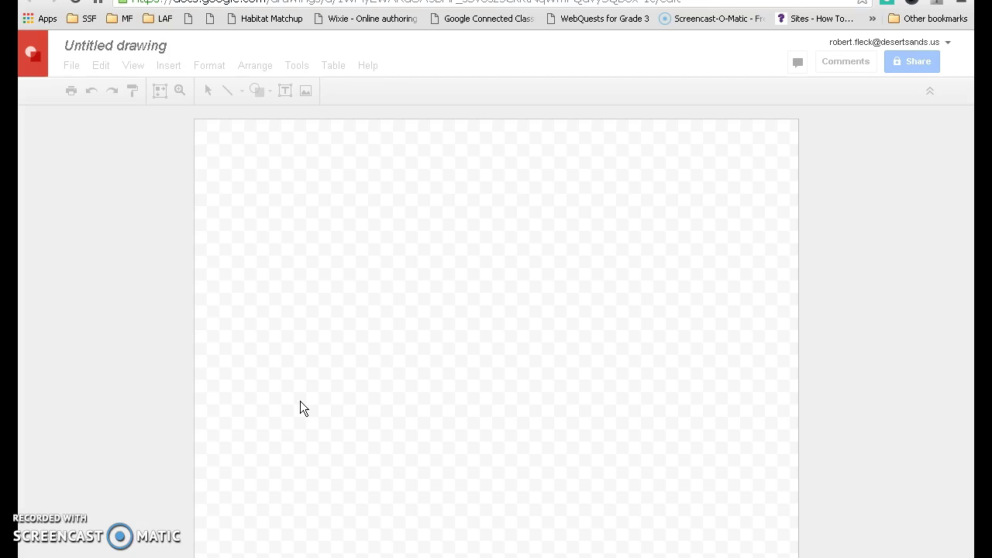
Rename the untitled drawing to 'How to use Google Drawing'.
left_click(146, 44)
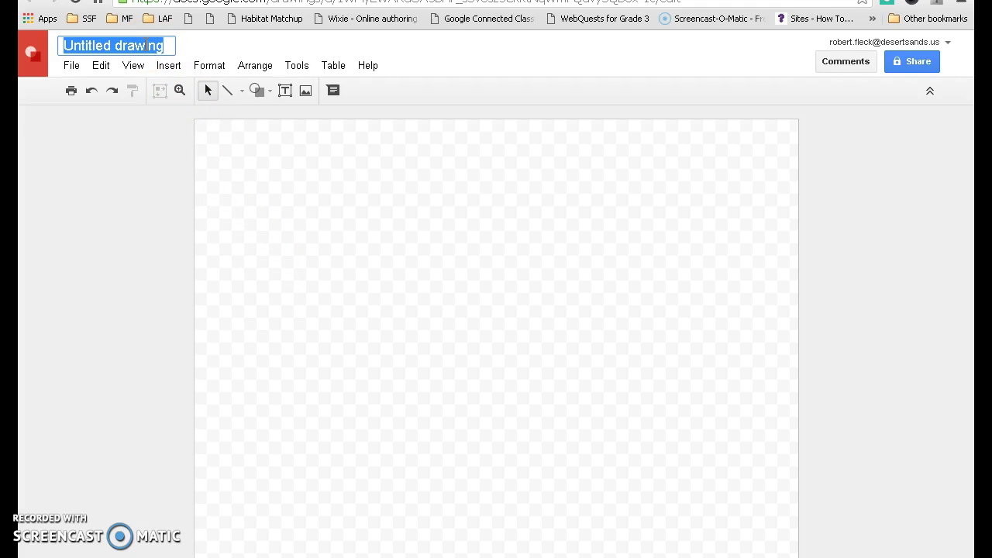
type("Ho")
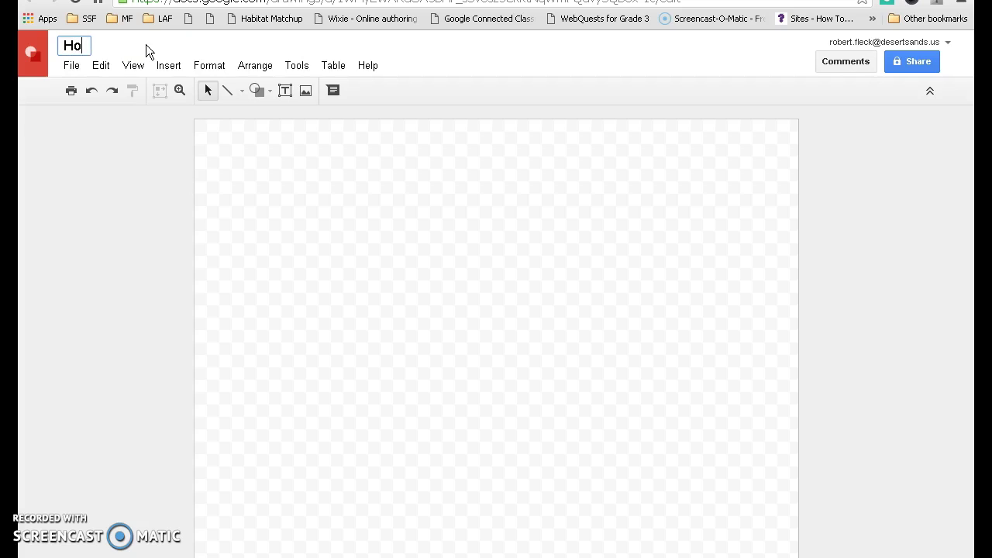
type("w to use Google Dr")
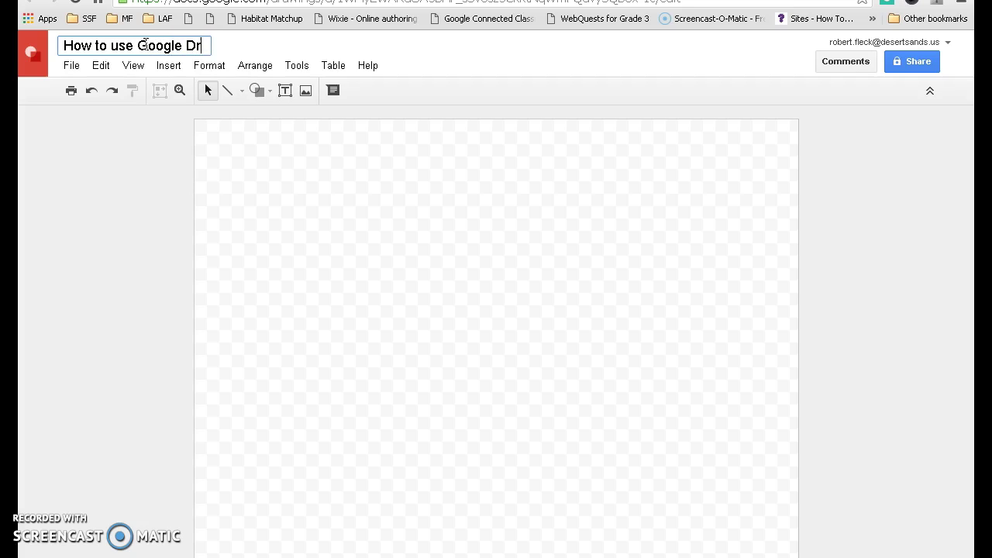
type("awing")
left_click(465, 234)
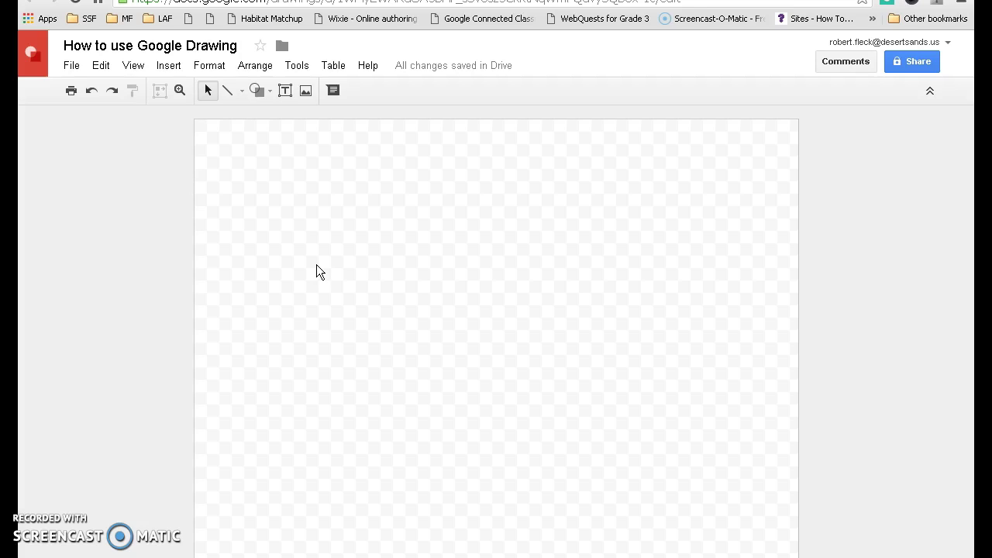
Draw a diagonal straight line across the upper left of the canvas.
left_click(338, 307)
left_click(242, 90)
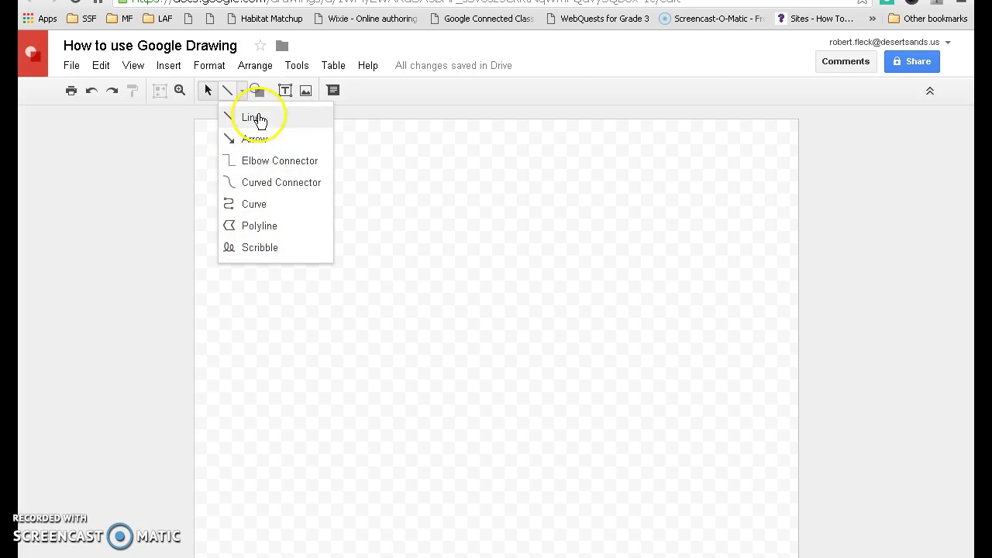
left_click(253, 117)
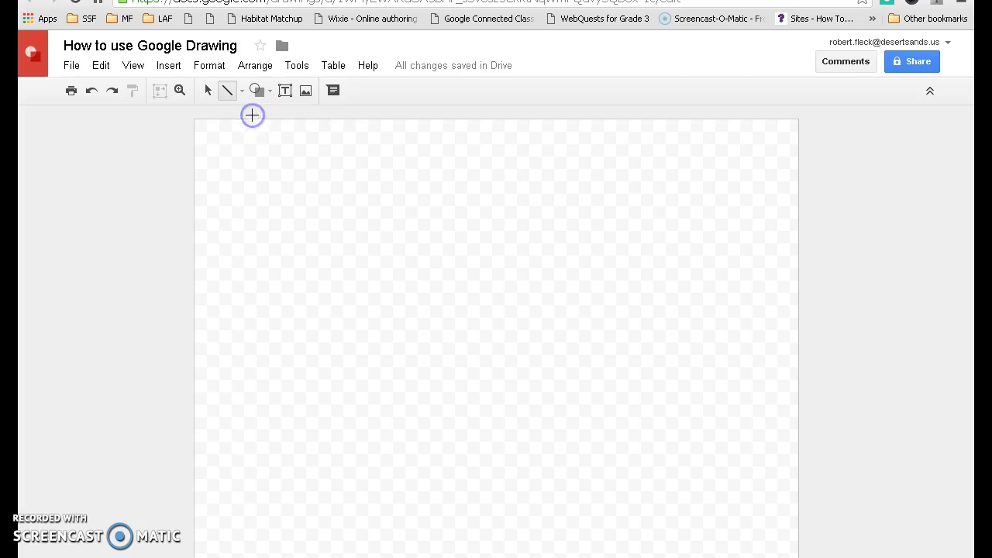
left_click_drag(264, 173, 478, 269)
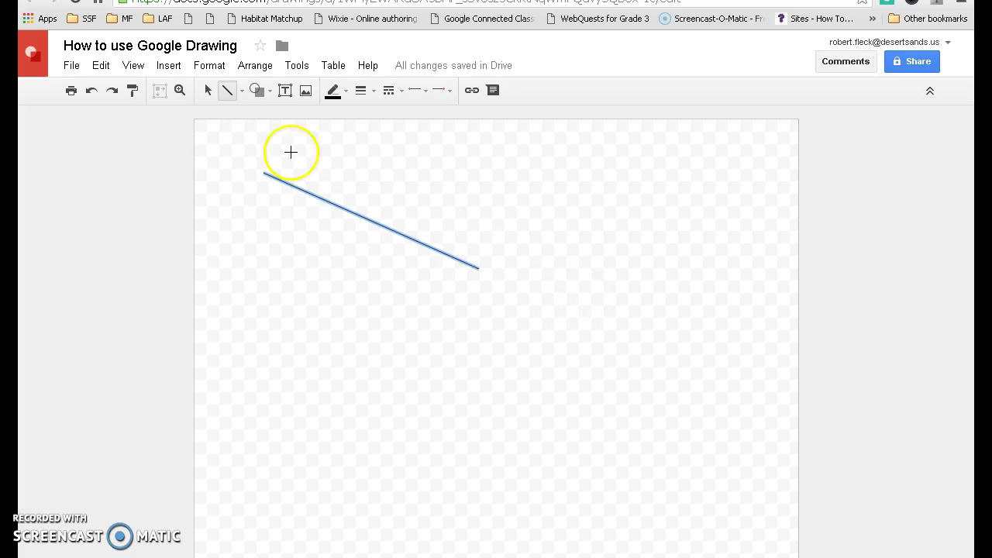
Draw a right-pointing arrow near the top of the canvas.
left_click(242, 92)
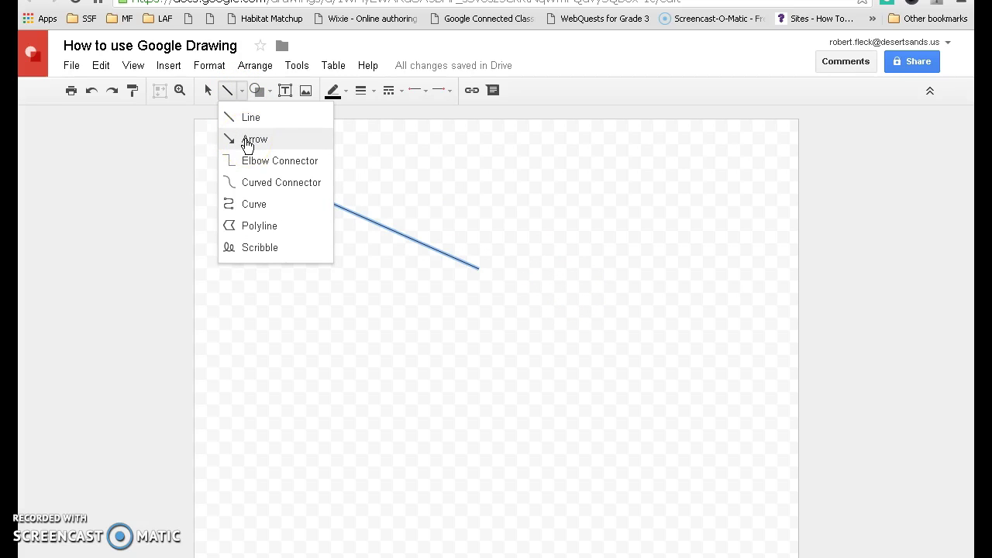
left_click(246, 142)
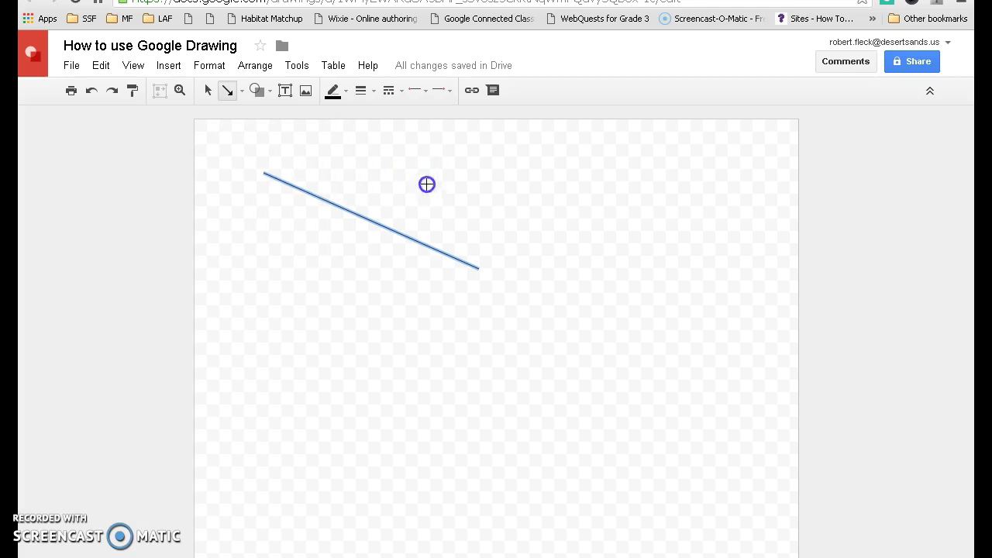
left_click_drag(406, 175, 628, 180)
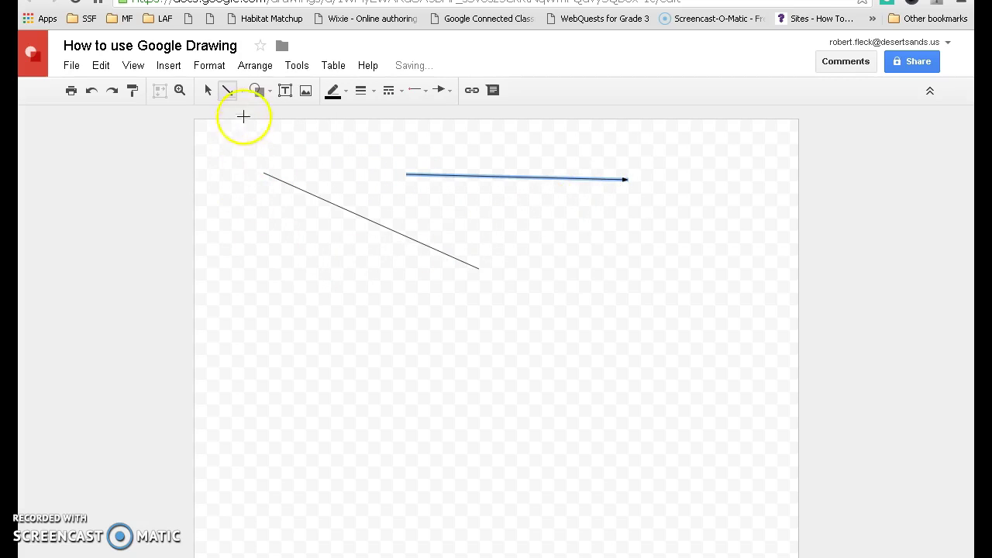
Draw an oval below the diagonal line and fill it red.
left_click(270, 92)
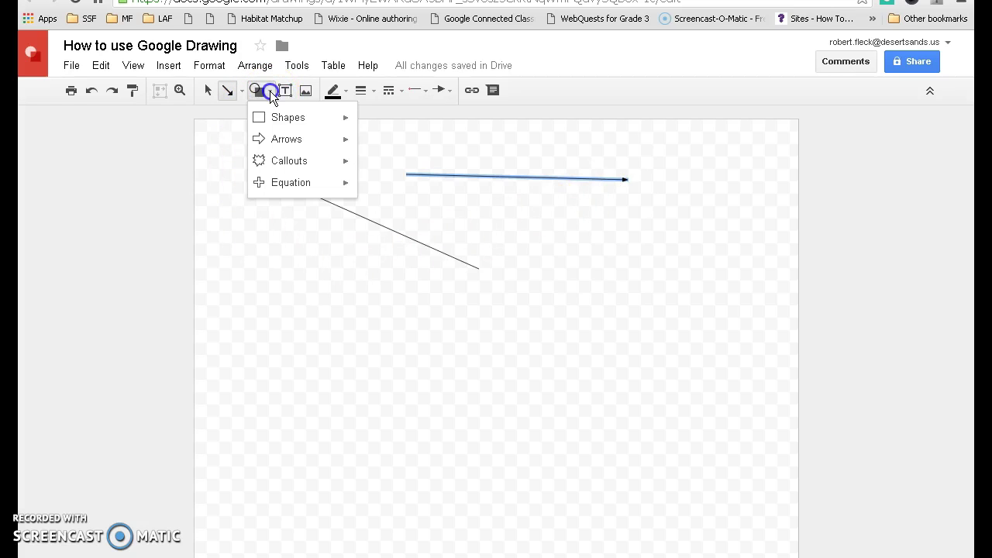
mouse_move(327, 123)
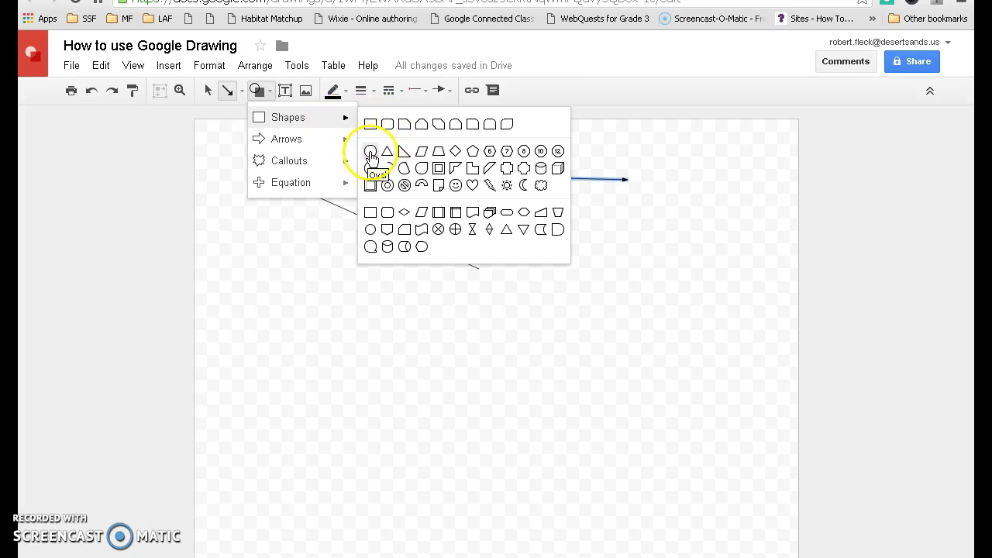
left_click(367, 155)
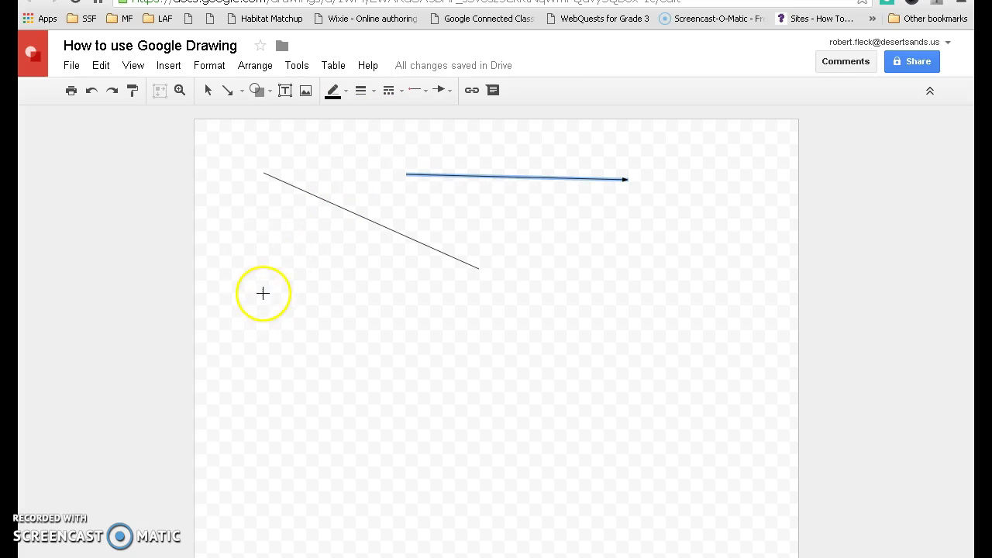
left_click_drag(262, 292, 409, 423)
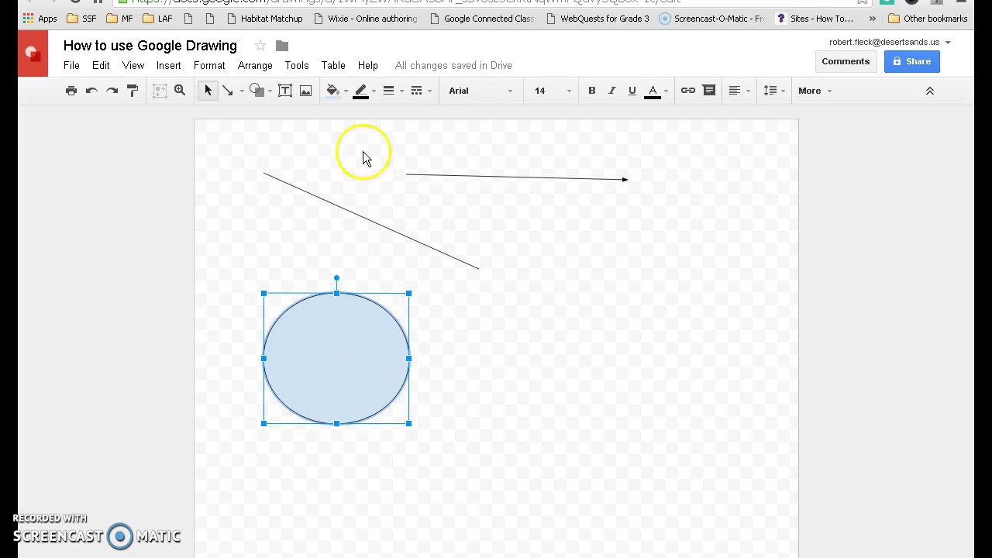
left_click(345, 92)
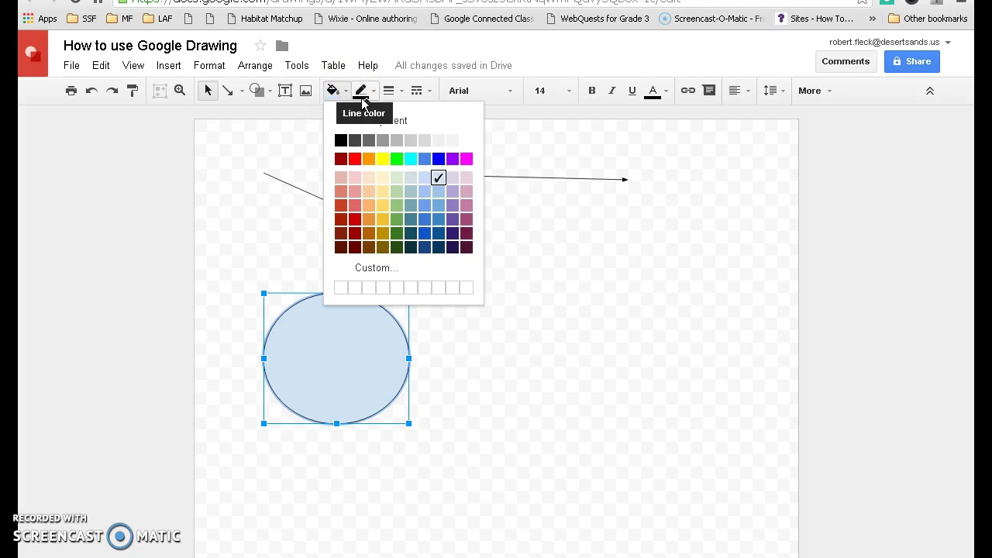
left_click(355, 160)
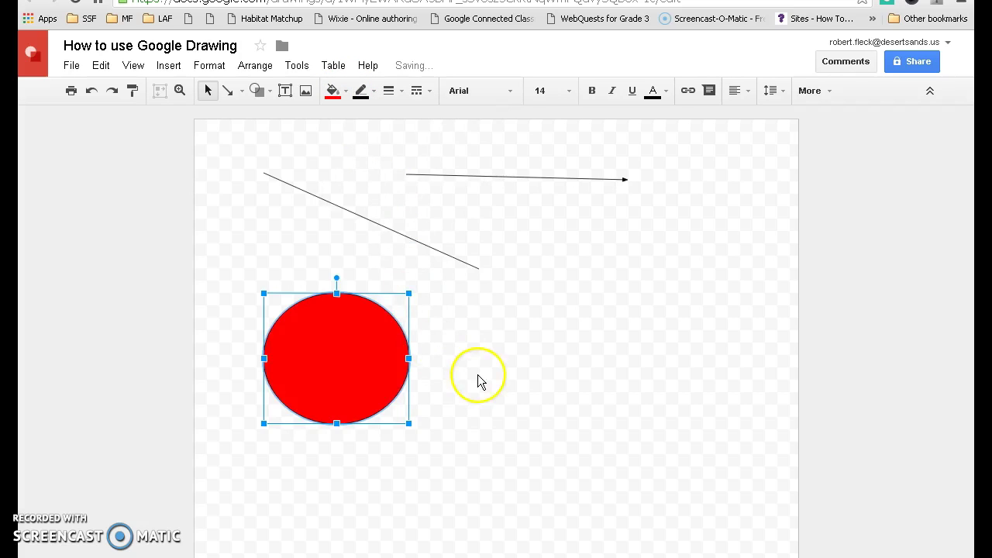
Move the red oval to the right, just beneath the arrow.
left_click(478, 375)
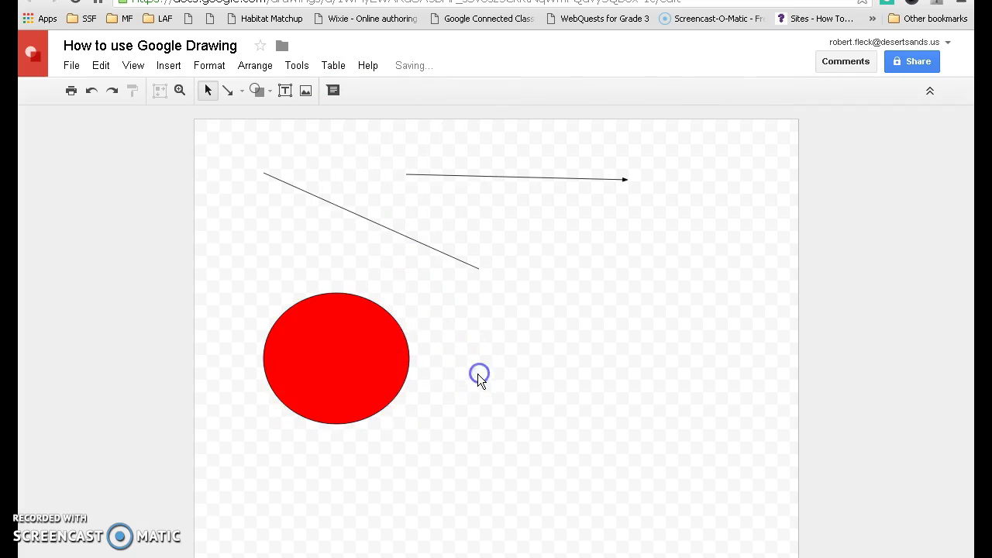
left_click(334, 354)
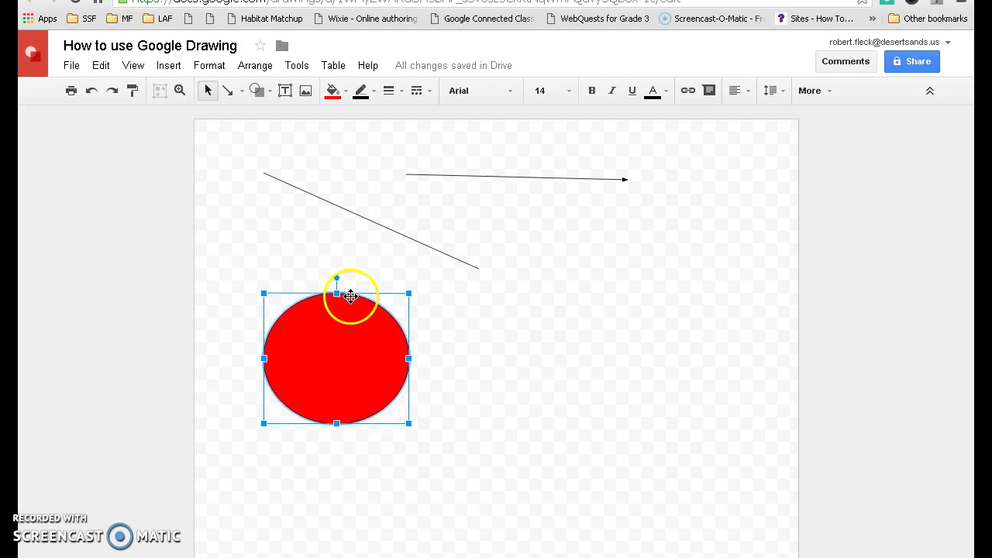
left_click_drag(350, 296, 519, 300)
left_click_drag(509, 359, 610, 274)
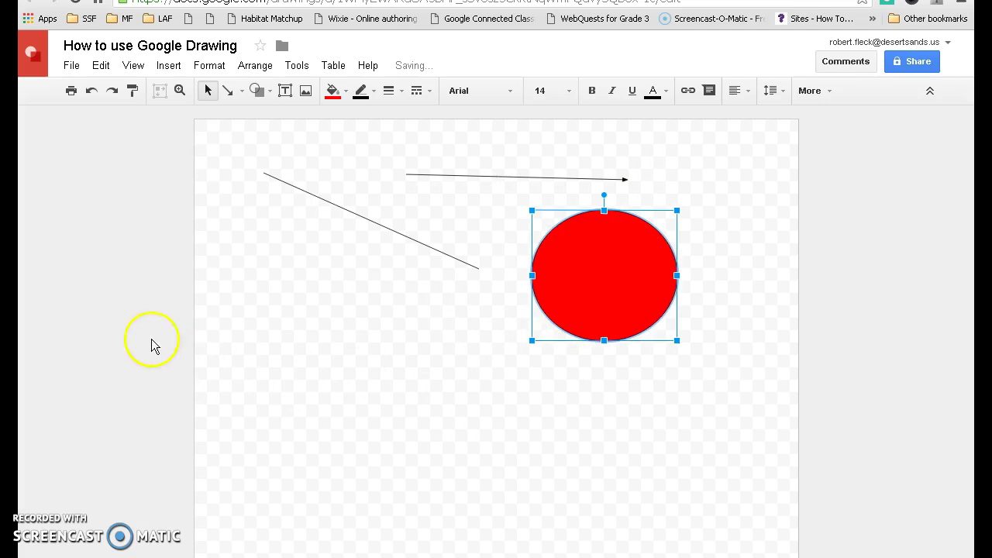
Draw a large up block arrow in the lower left and fill it yellow.
left_click(273, 97)
mouse_move(294, 147)
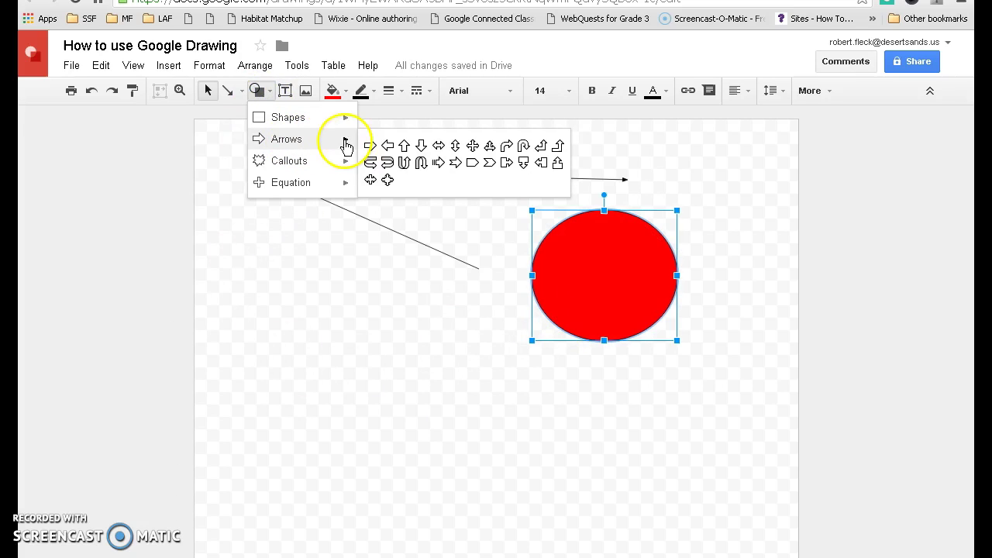
left_click(404, 147)
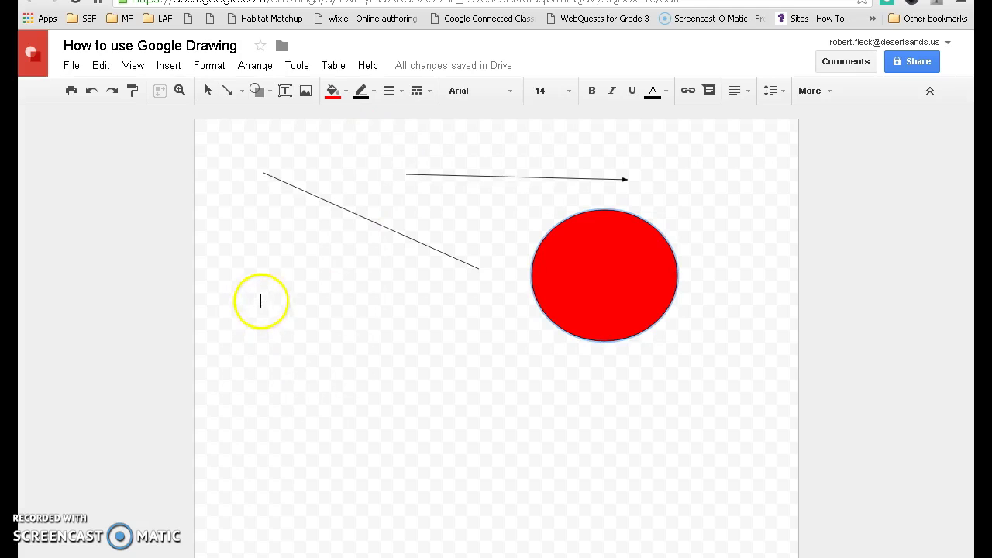
left_click_drag(260, 301, 392, 478)
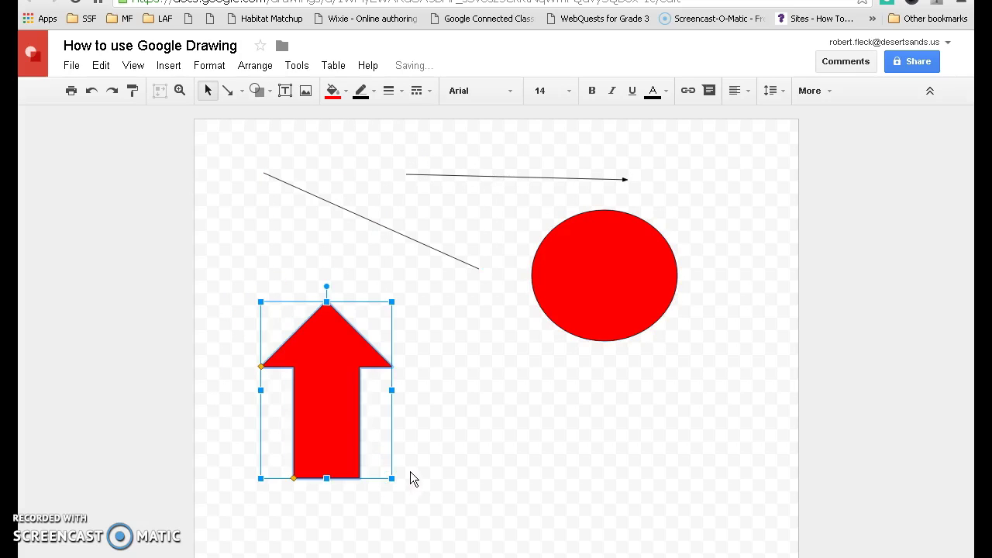
left_click(346, 94)
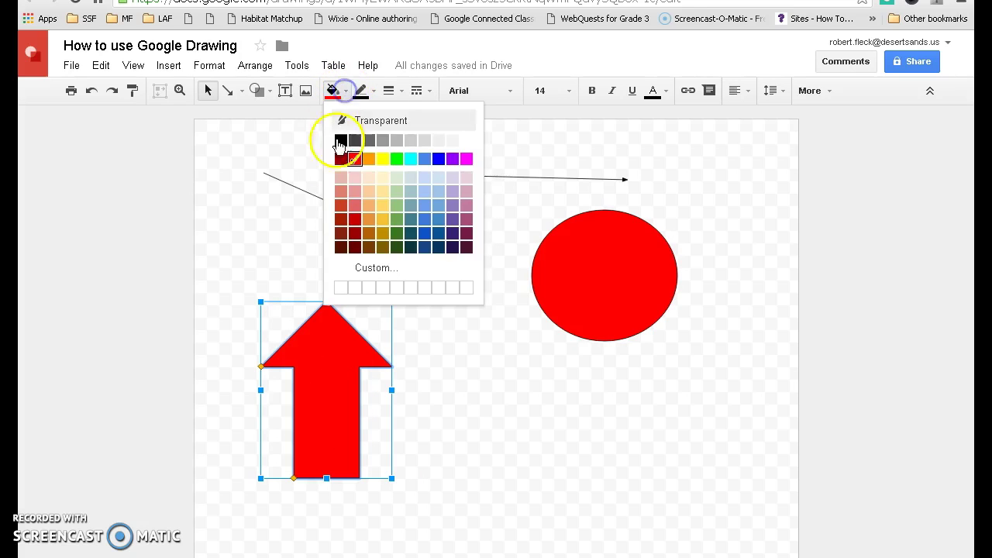
left_click(382, 159)
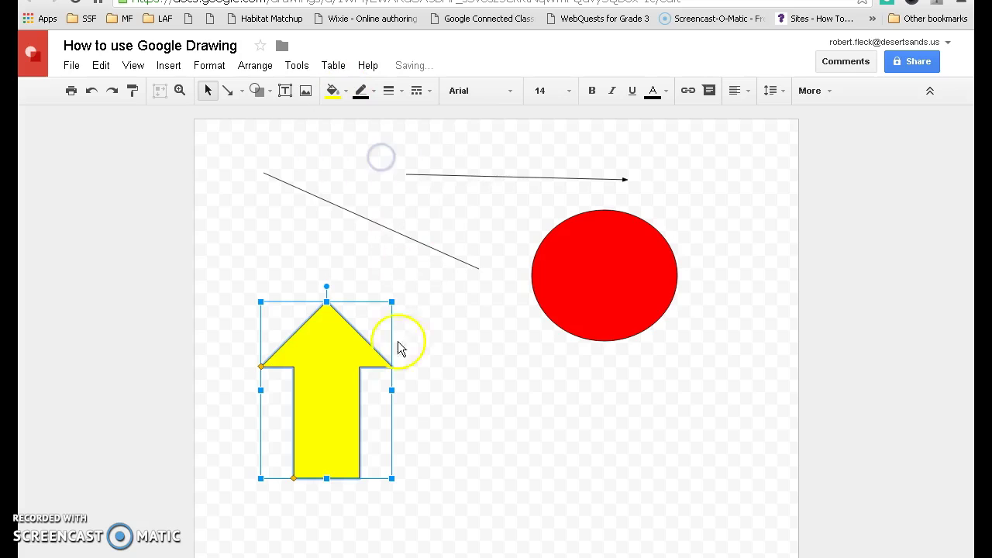
left_click(414, 353)
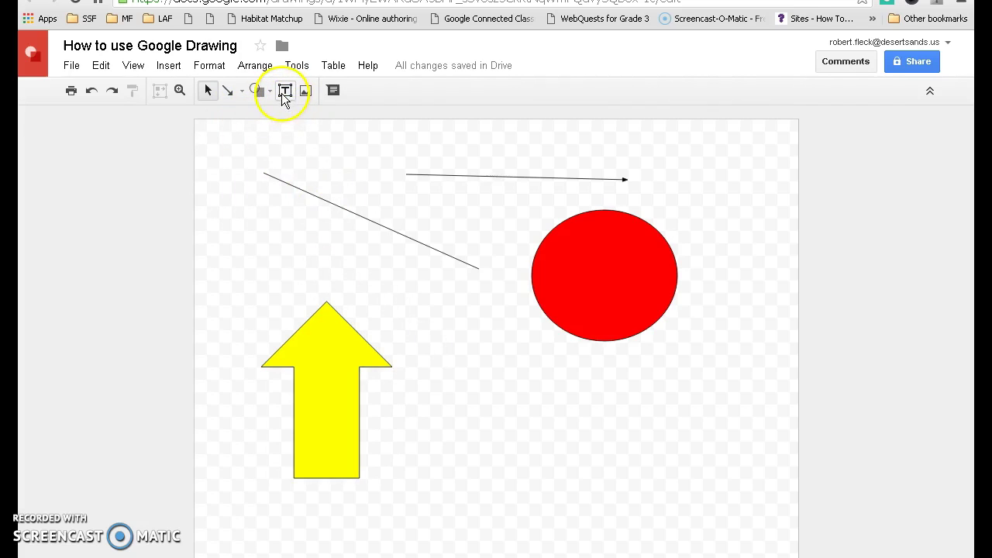
Add a text box right of the yellow arrow reading 'Heloo Andrew Jackson Teachers!'.
left_click(285, 90)
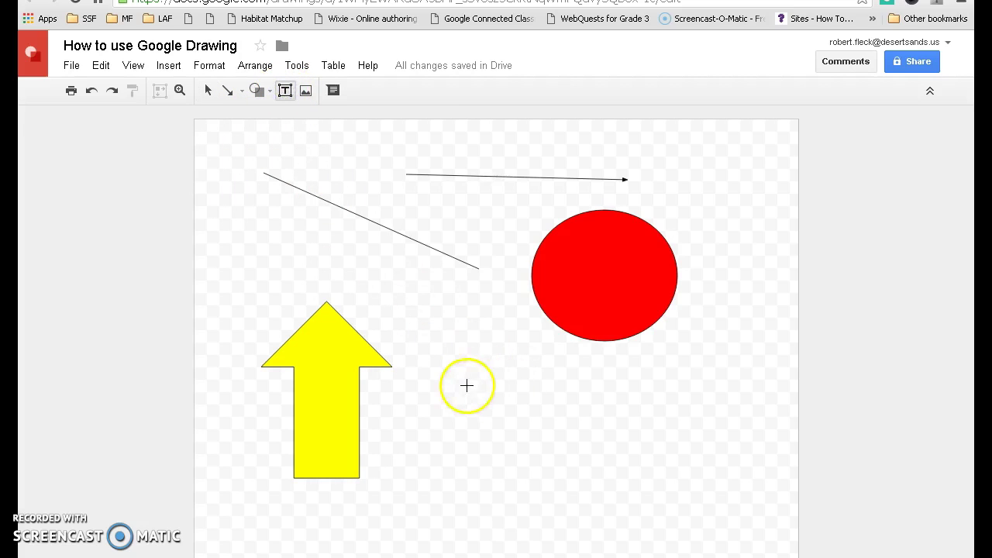
left_click(442, 362)
left_click_drag(441, 362, 625, 455)
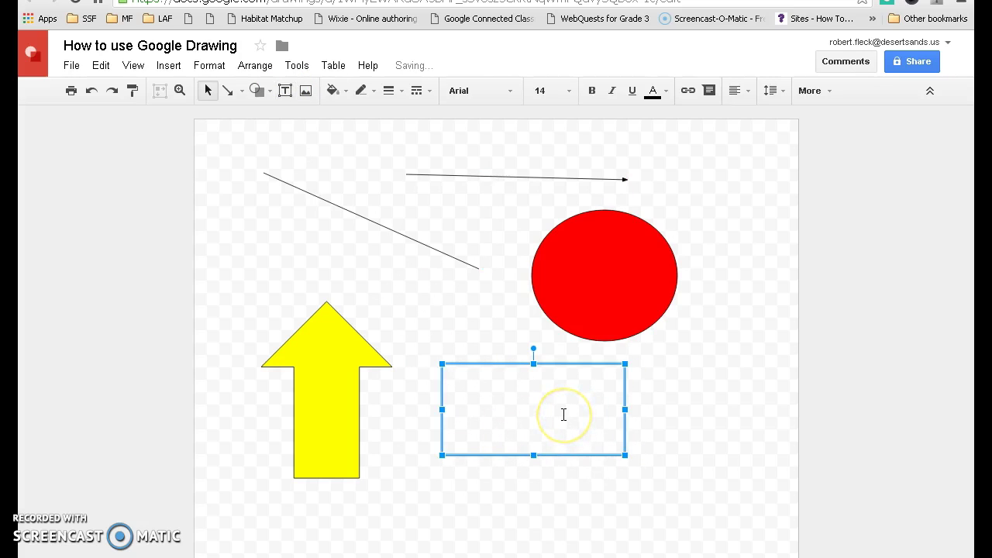
type("H")
type("eloo")
type(" A")
type("ndrew Jac")
type("kson Teac")
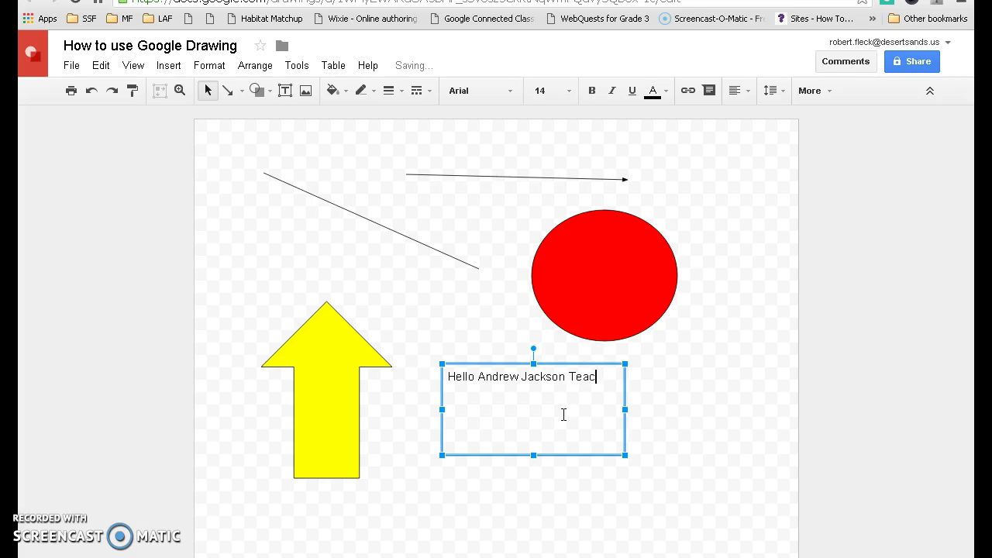
type("hers!")
left_click(468, 328)
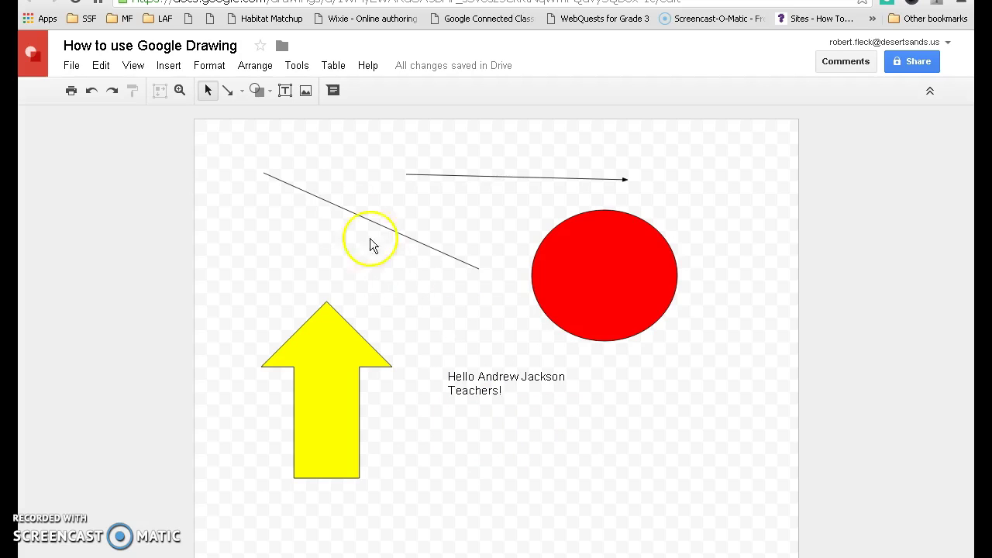
Insert cantbreathe.jpg from the teacher pictures folder in Google Drive.
left_click(307, 92)
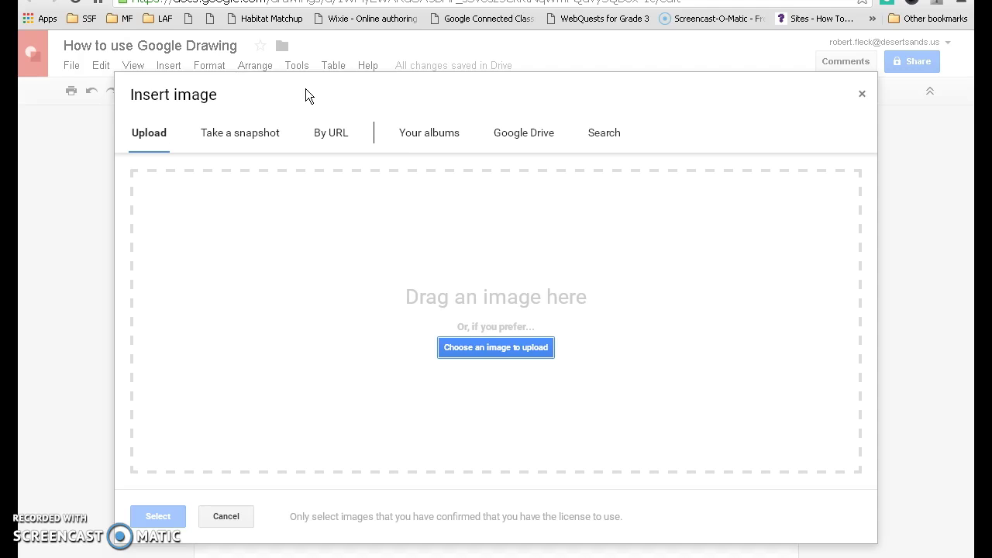
left_click(515, 138)
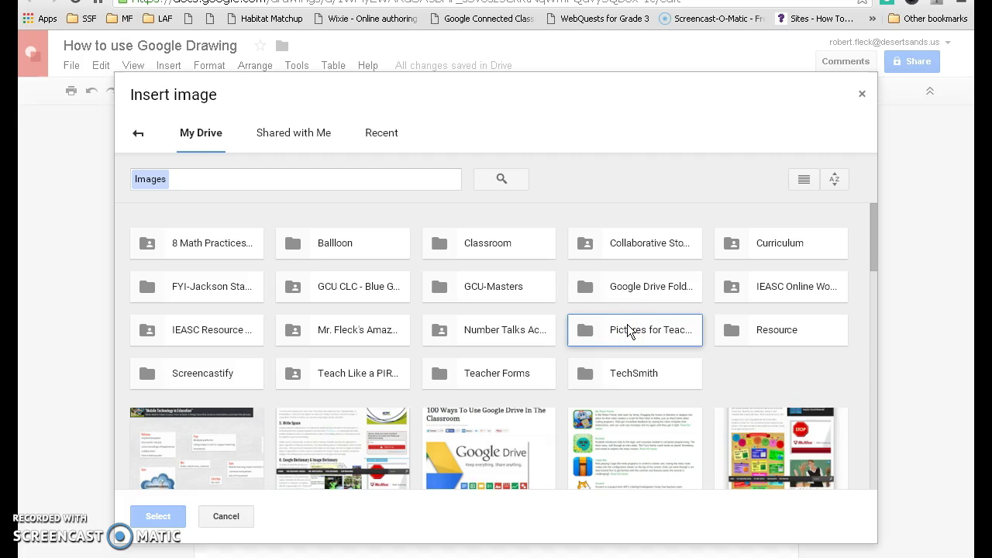
left_click(627, 331)
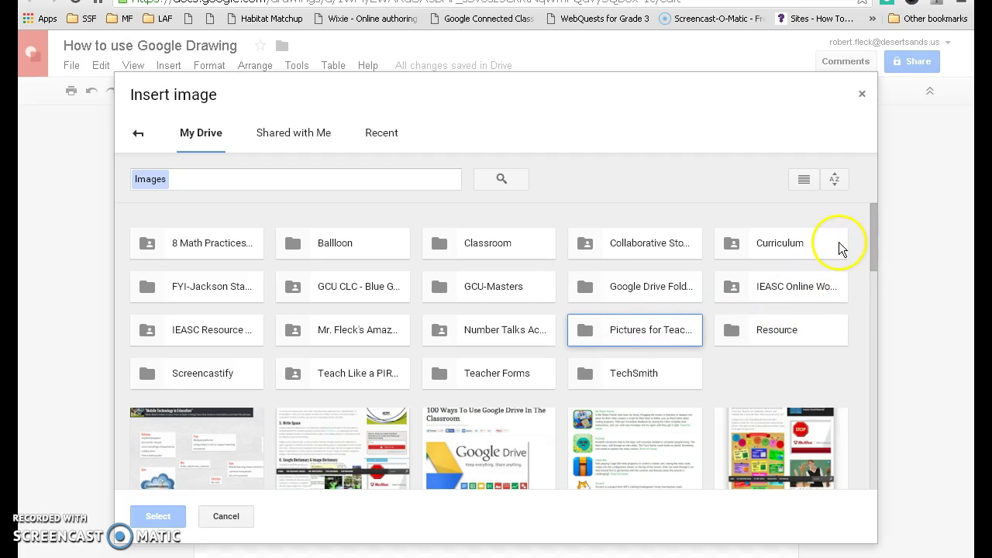
left_click_drag(869, 250, 849, 465)
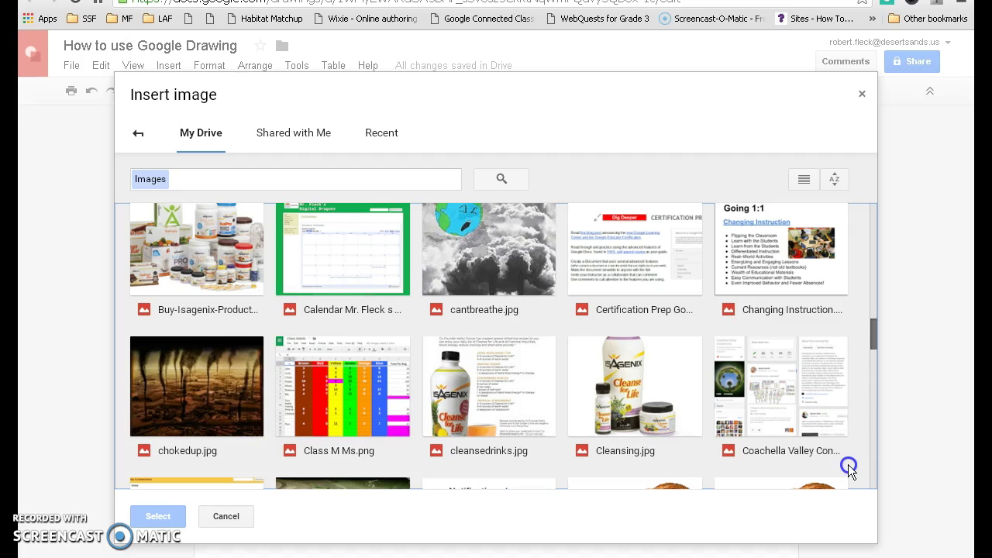
left_click_drag(848, 464, 848, 452)
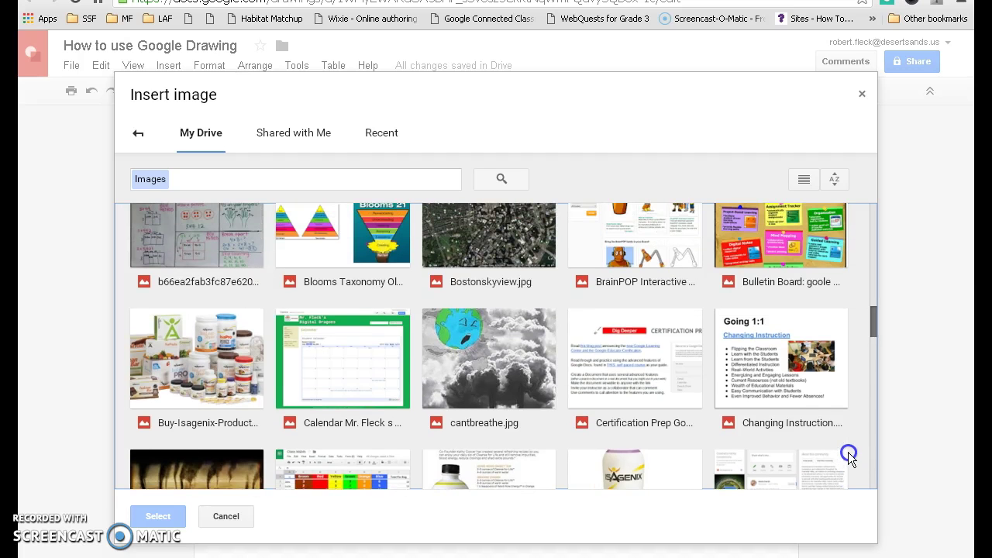
left_click(461, 359)
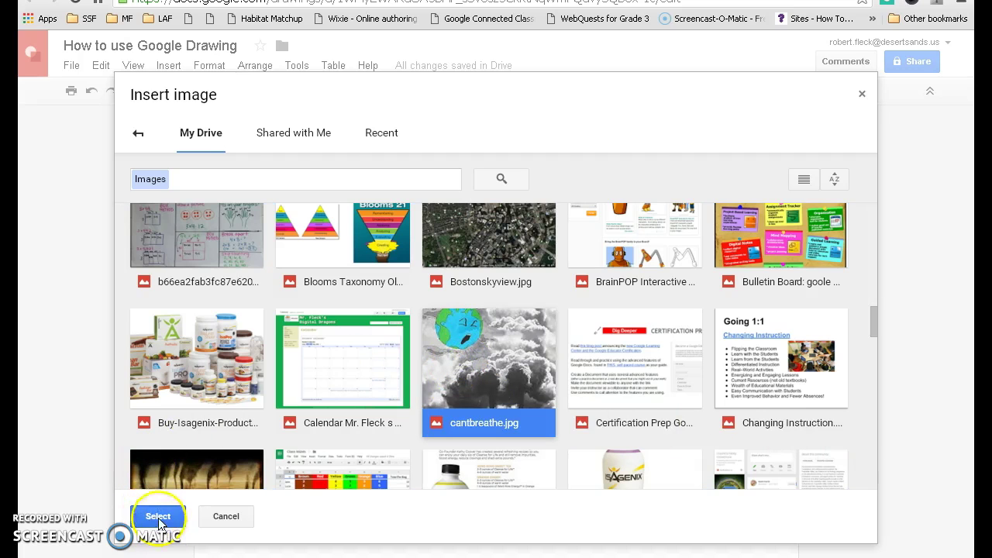
left_click(155, 517)
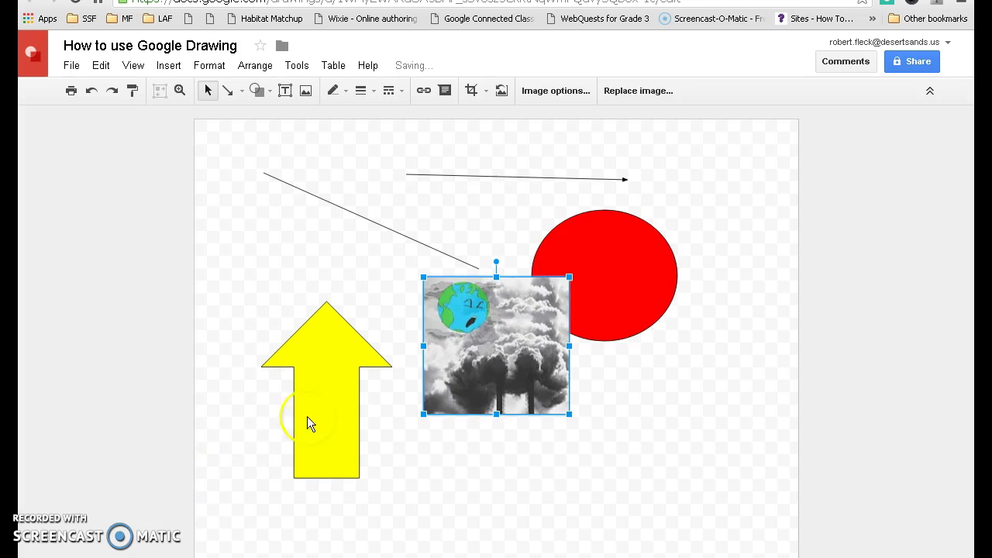
Resize cantbreathe.jpg smaller and set it right of the greeting, below the red oval.
left_click_drag(468, 330, 638, 457)
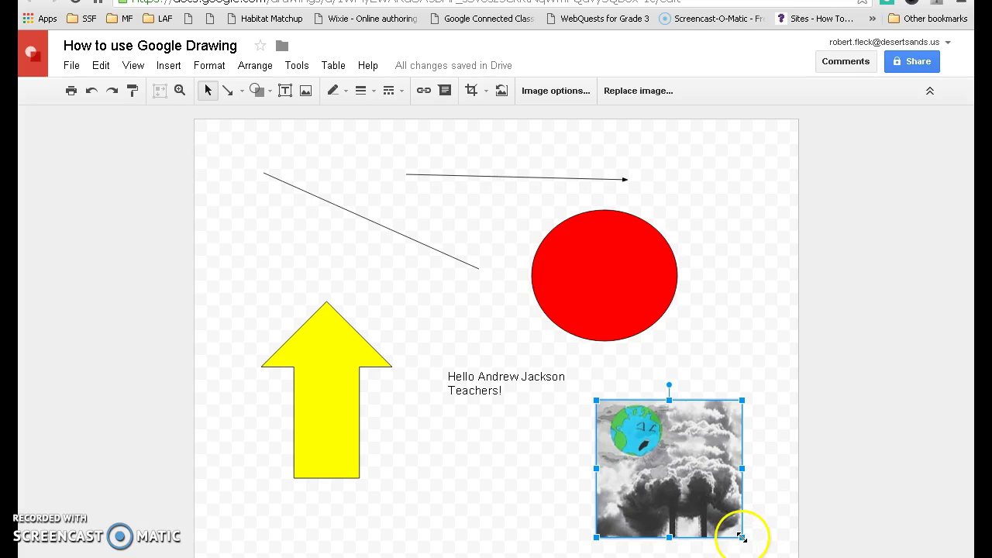
left_click_drag(742, 537, 695, 469)
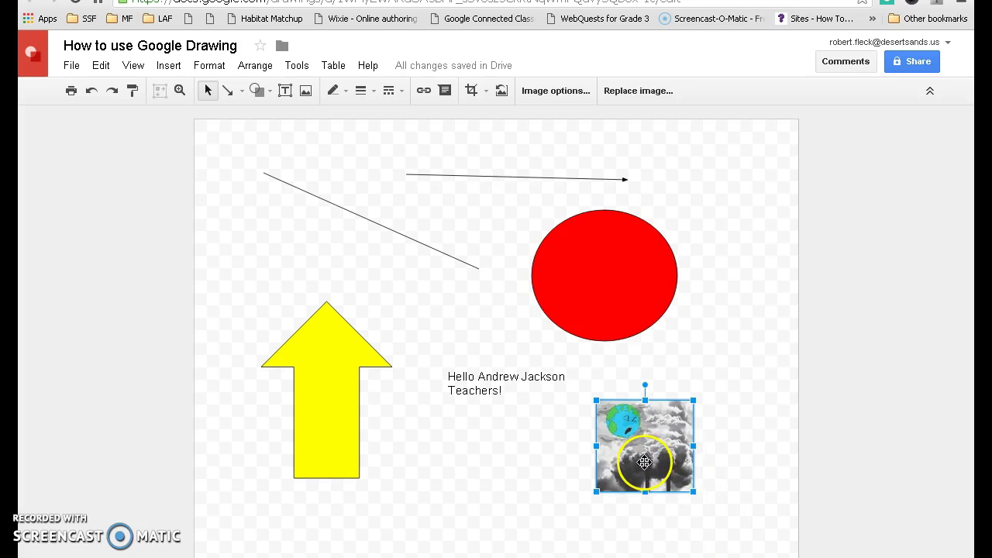
left_click_drag(638, 454, 718, 393)
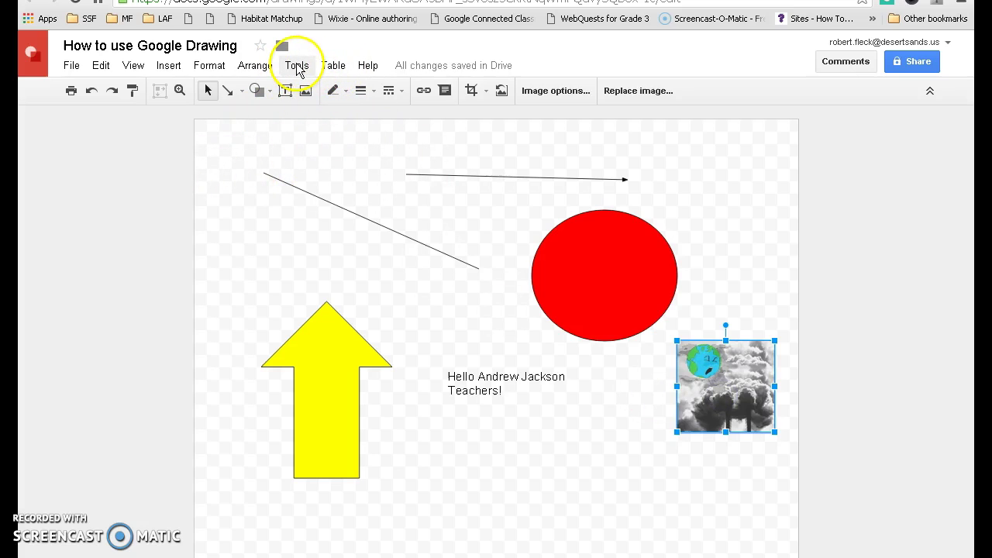
Open the Research panel and run an image search for 'Google'.
left_click(296, 66)
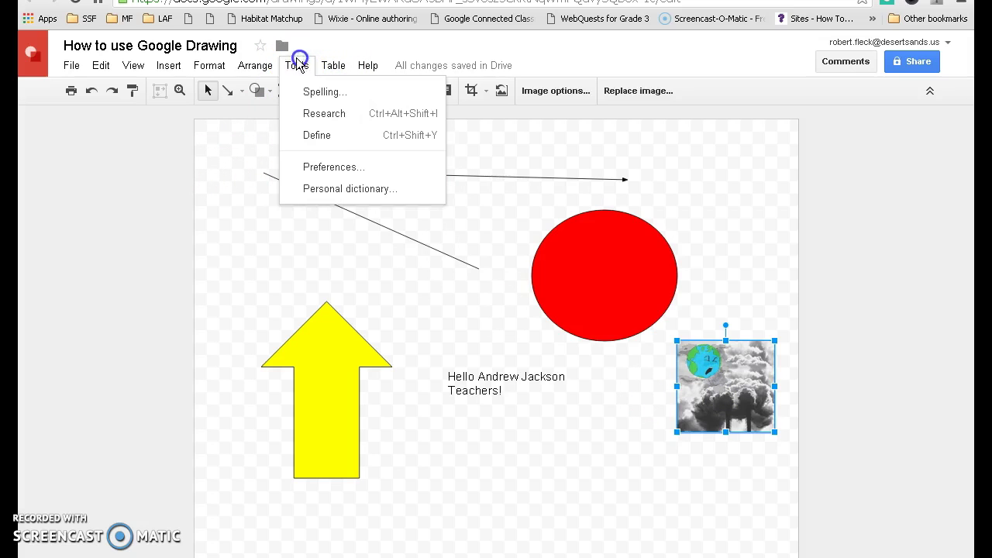
left_click(332, 113)
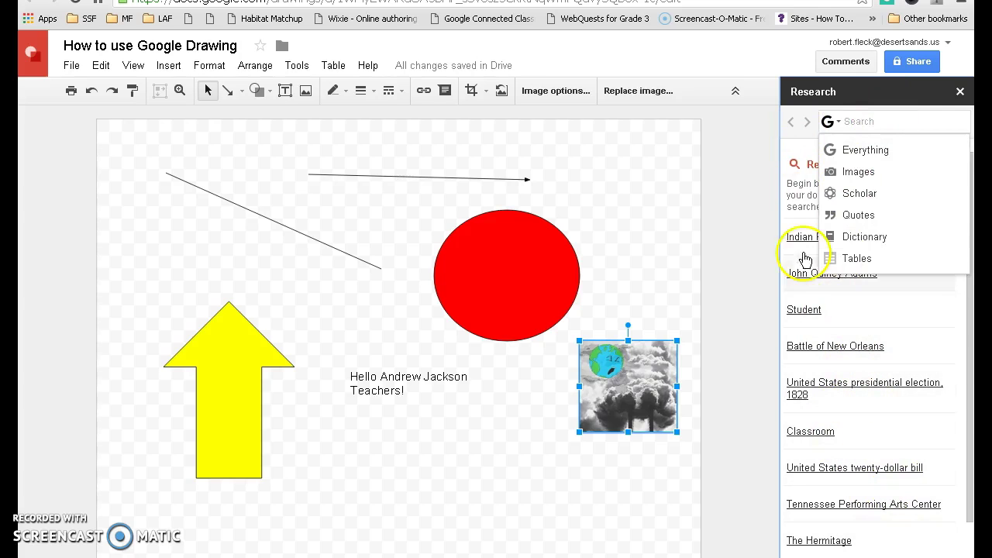
left_click(856, 174)
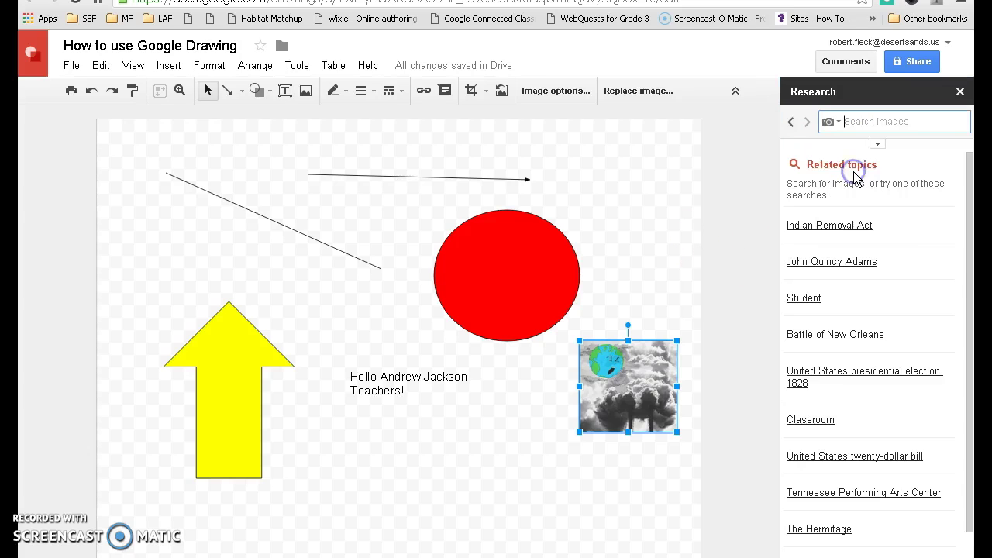
left_click(831, 121)
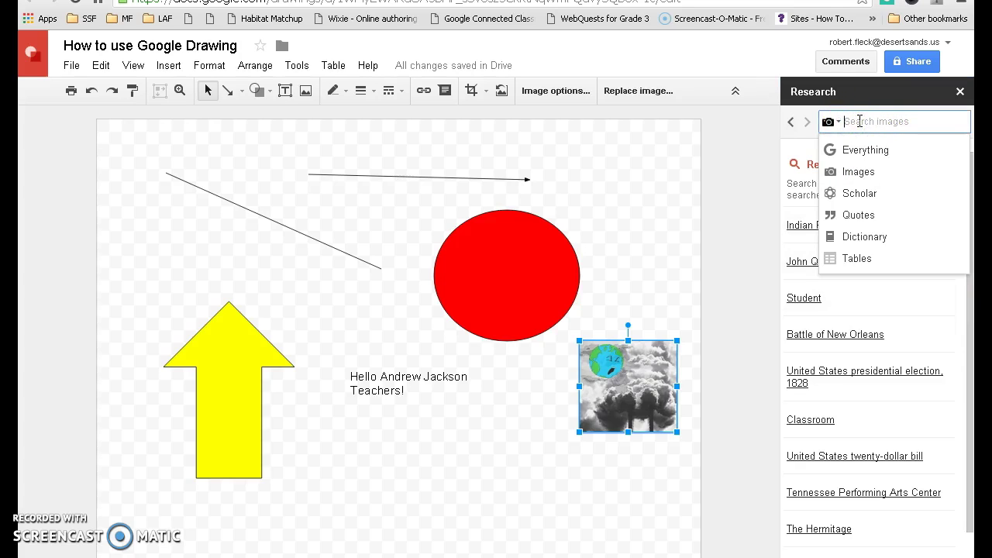
type("Google")
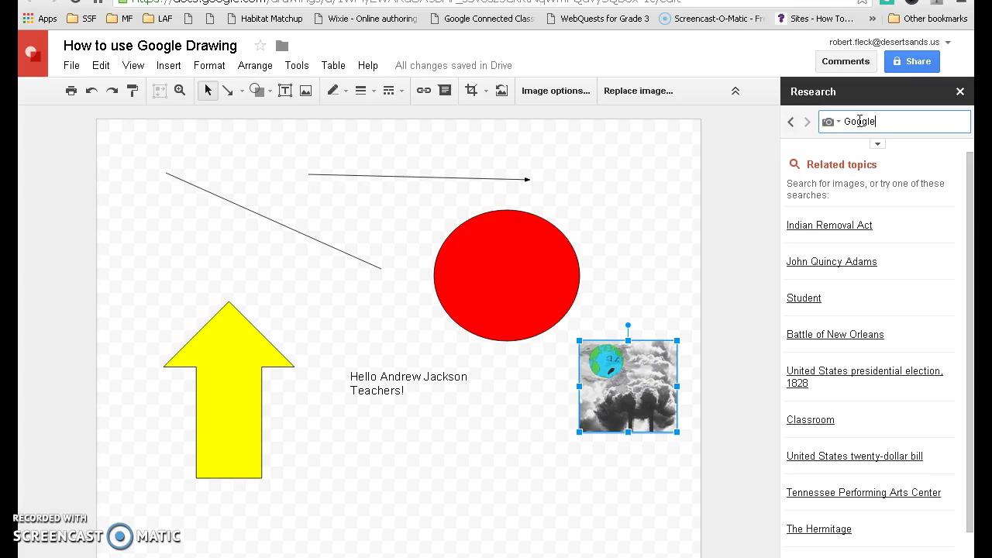
key("Return")
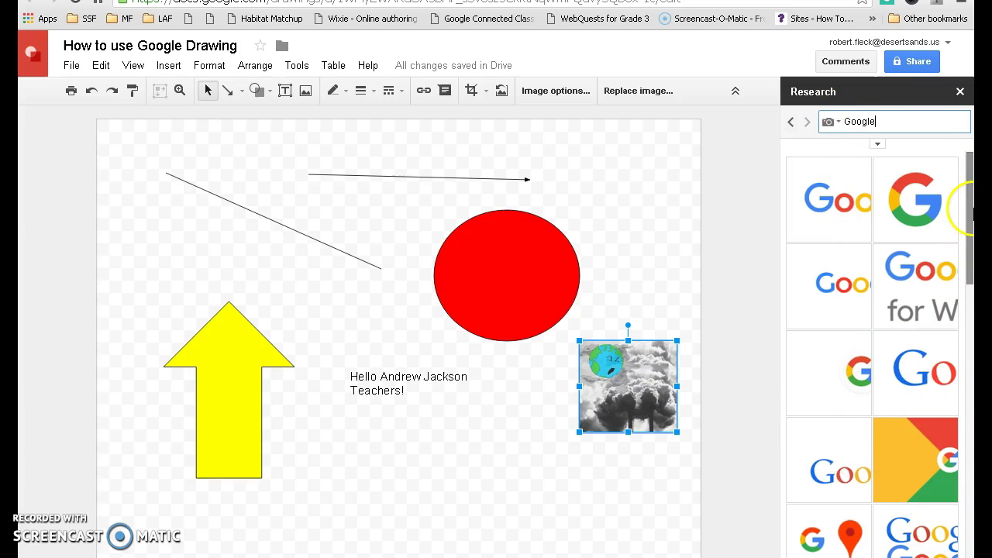
Drag the Google! doodle result onto the canvas below the greeting.
left_click_drag(969, 208, 972, 359)
mouse_move(846, 364)
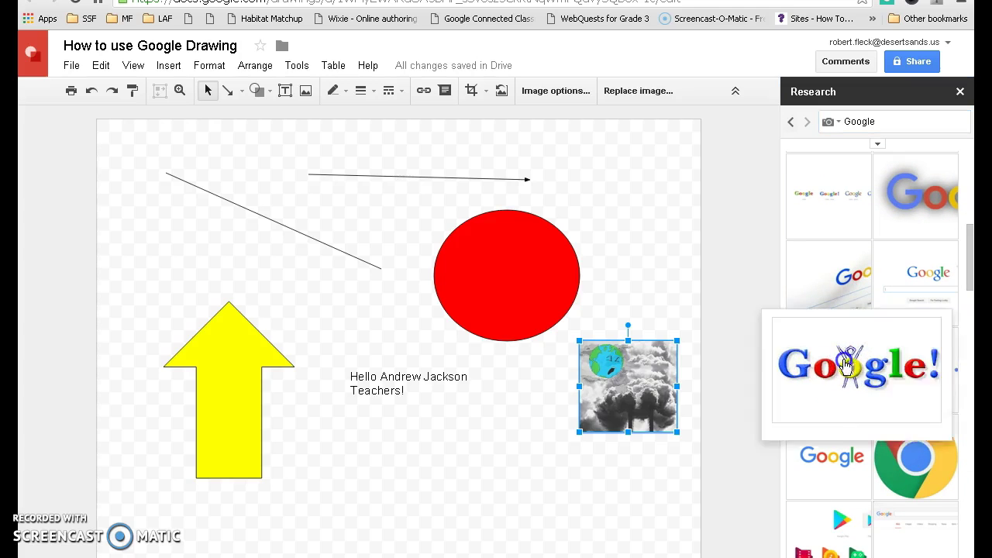
mouse_move(846, 364)
left_mouse_down()
mouse_move(499, 439)
mouse_move(410, 441)
mouse_move(406, 428)
left_mouse_up()
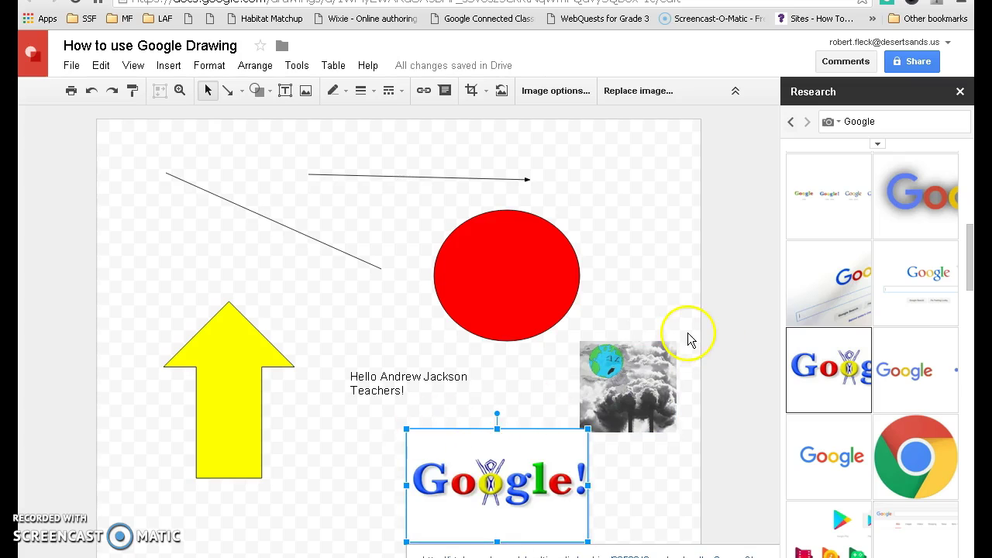
scroll(970, 258, "down", 2)
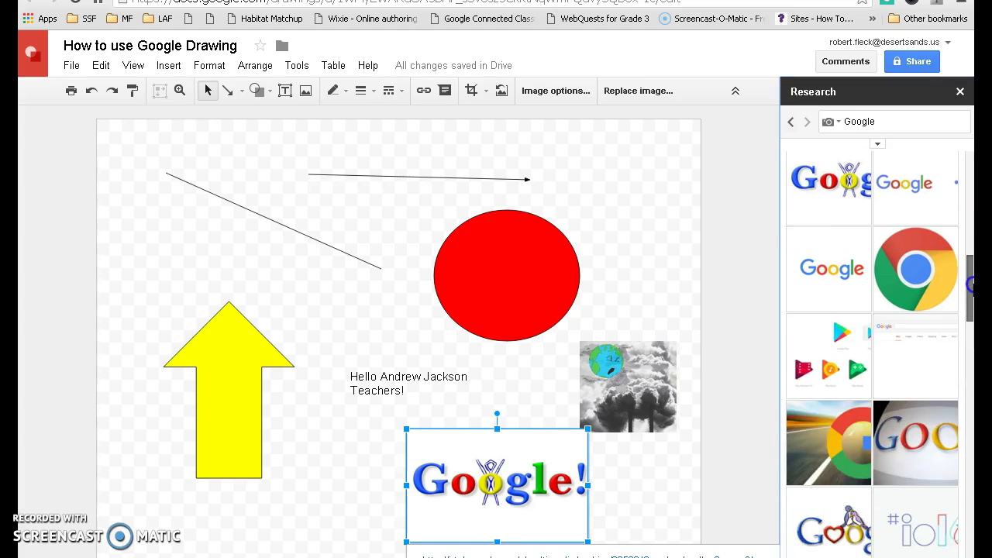
Close the Research panel and move the Google! logo to the top left, above the yellow arrow.
left_click(960, 92)
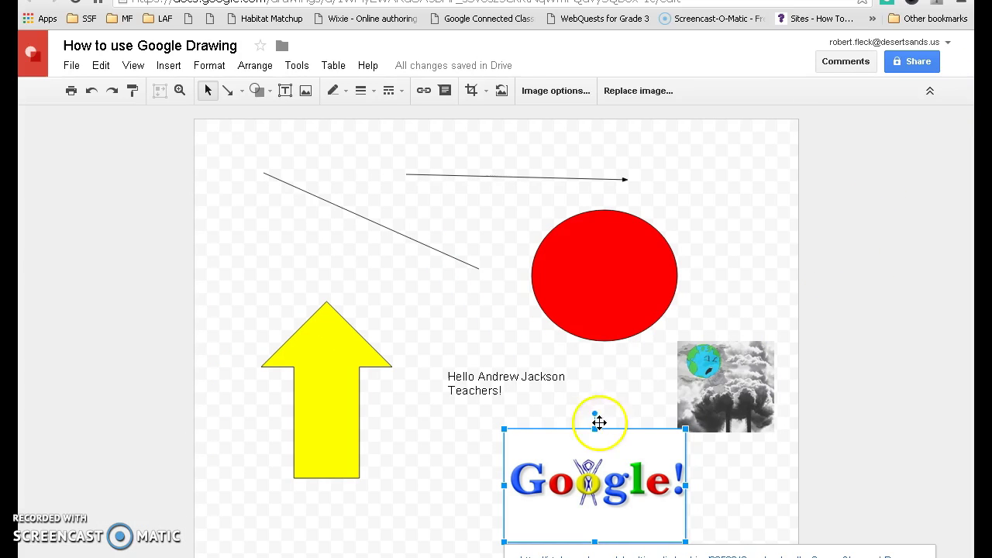
left_click_drag(560, 445, 294, 191)
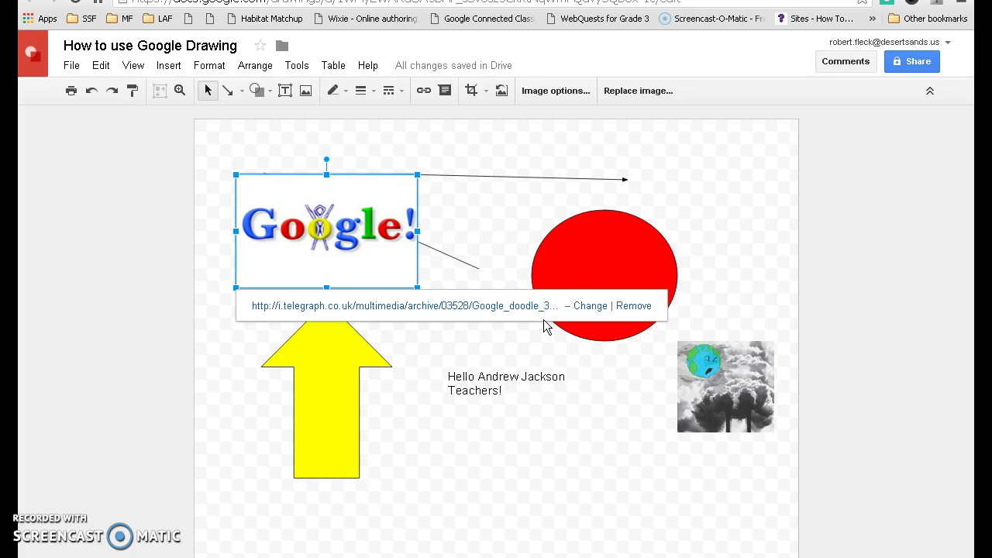
left_click(481, 336)
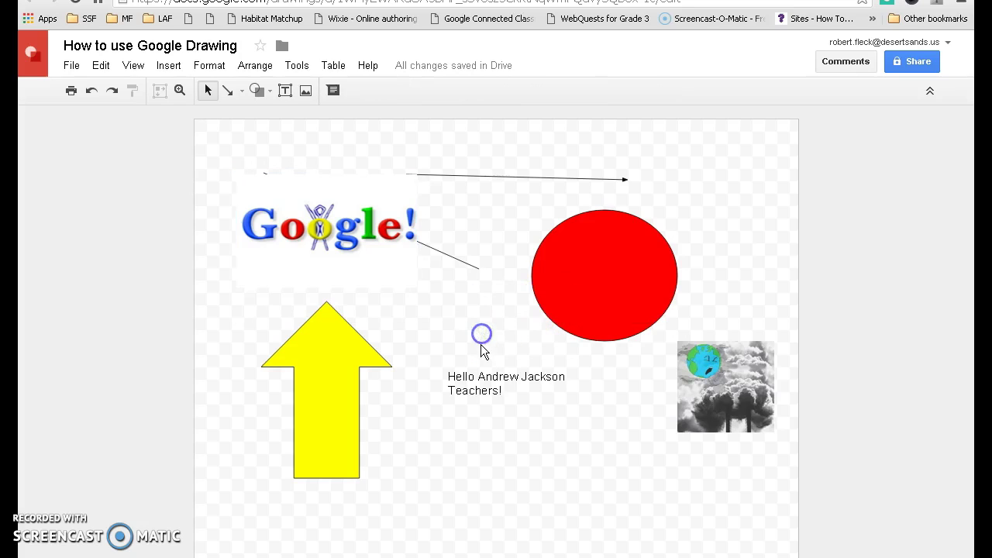
Add a comment reading 'Great job!' to the drawing and post it.
left_click(332, 92)
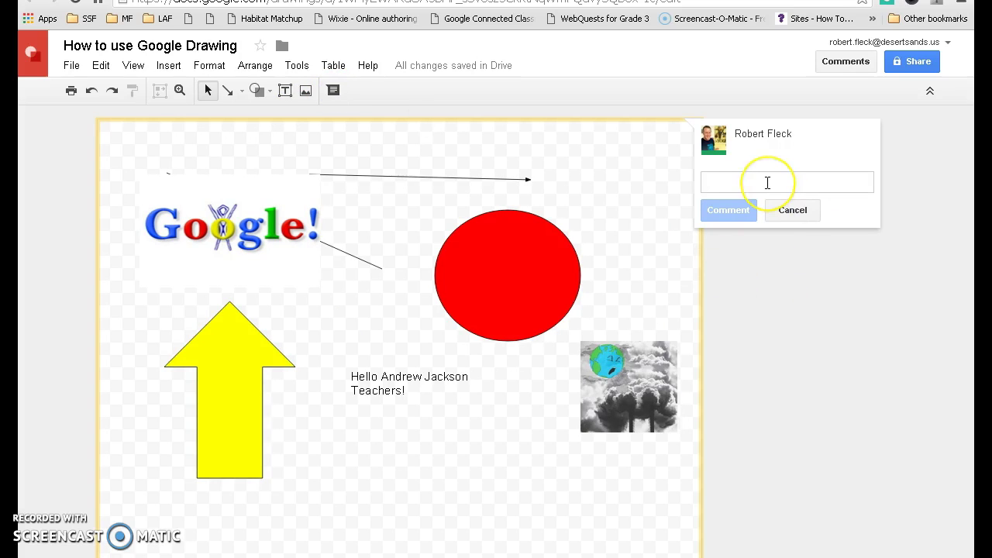
type("Great")
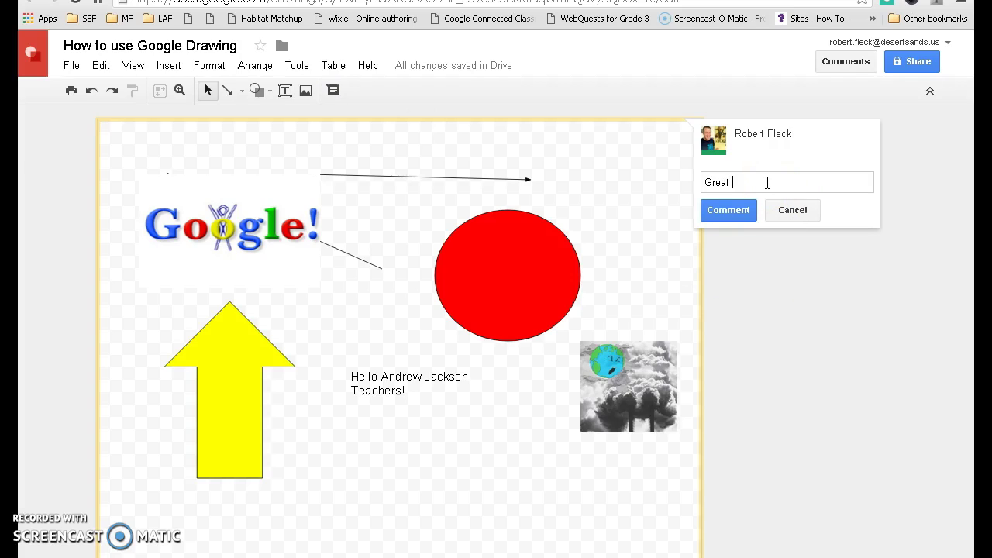
type(" job!")
left_click(725, 205)
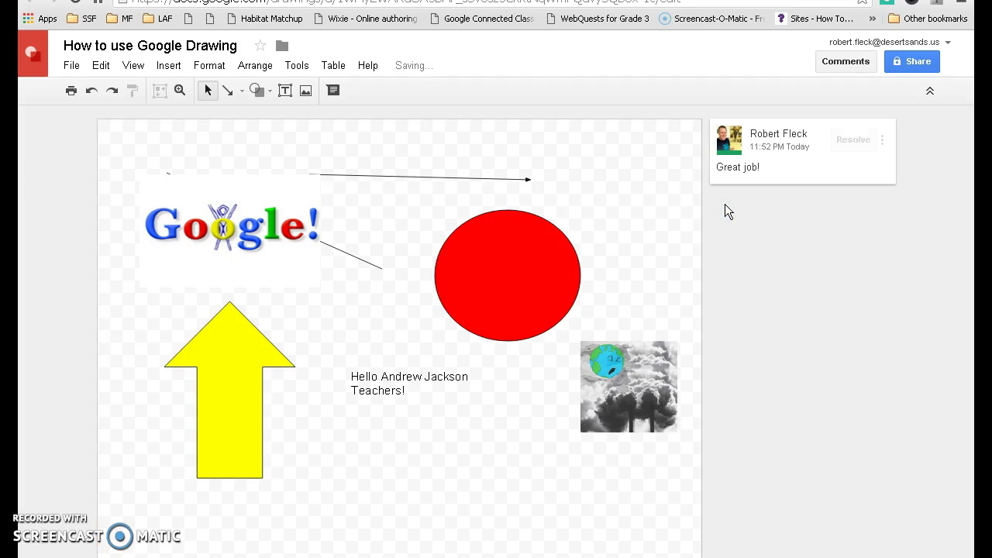